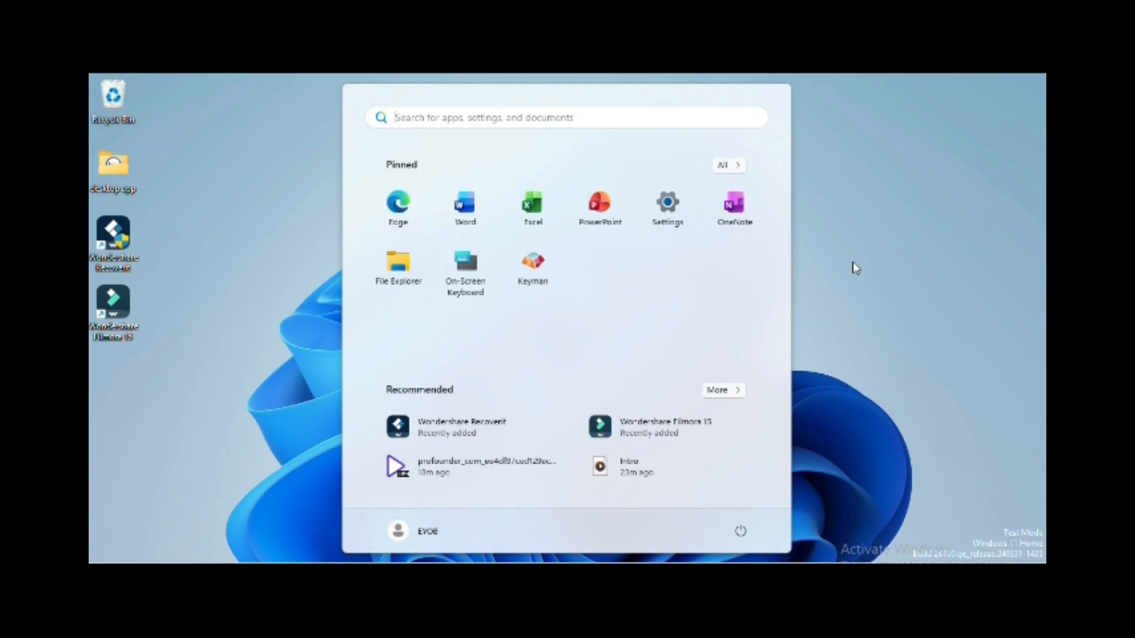
Open Chrome and search the web for keyman to reach the Keyman website.
click(828, 262)
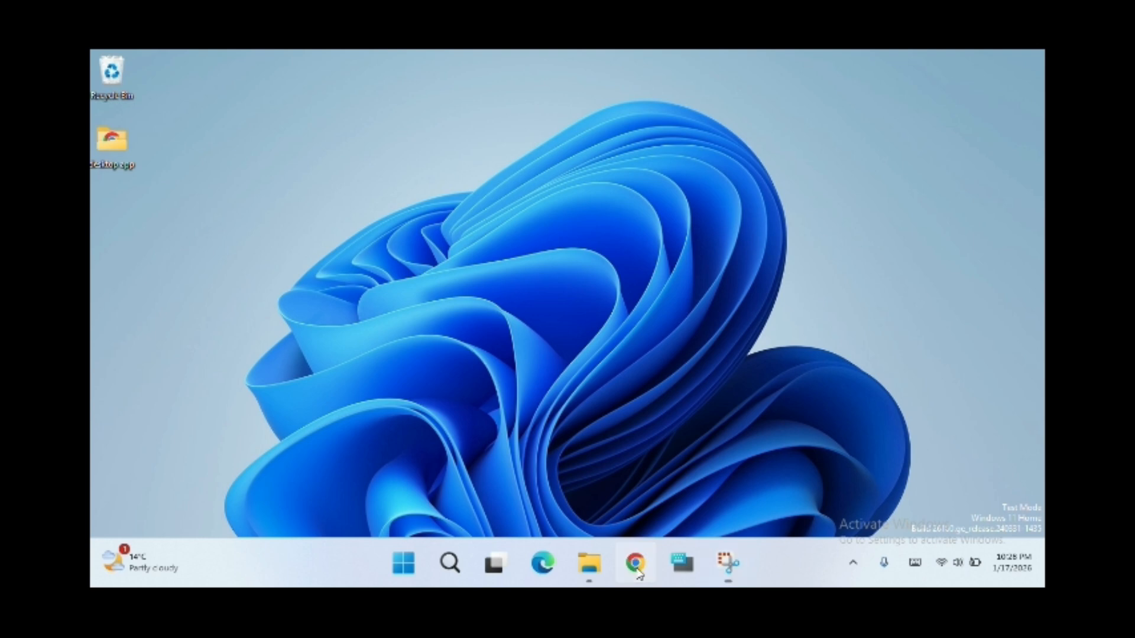
click(637, 565)
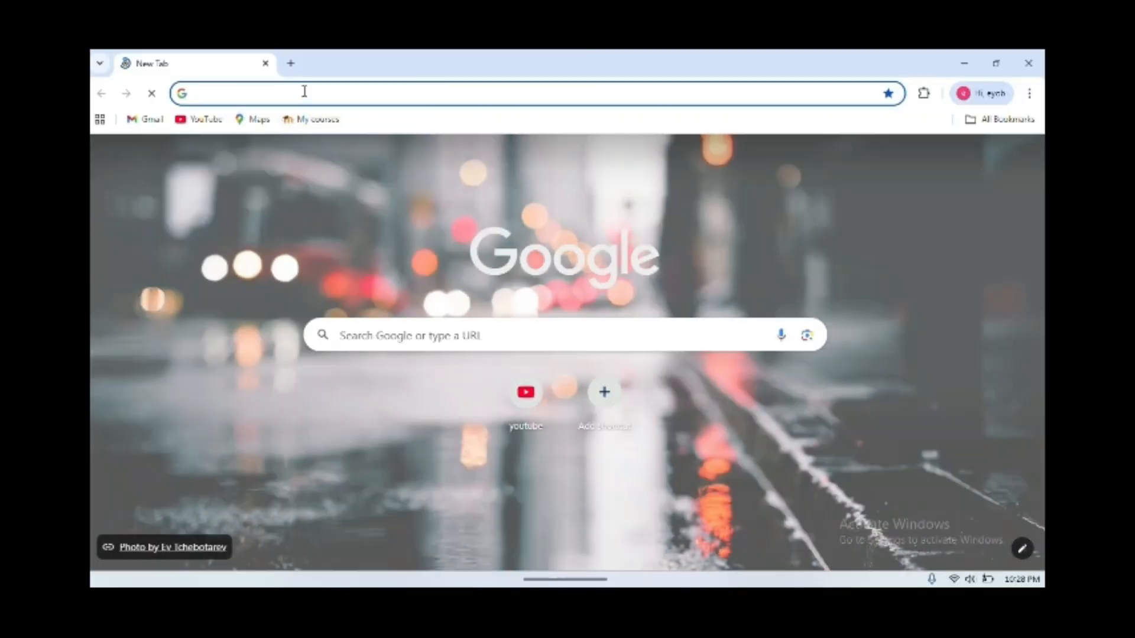
text(key)
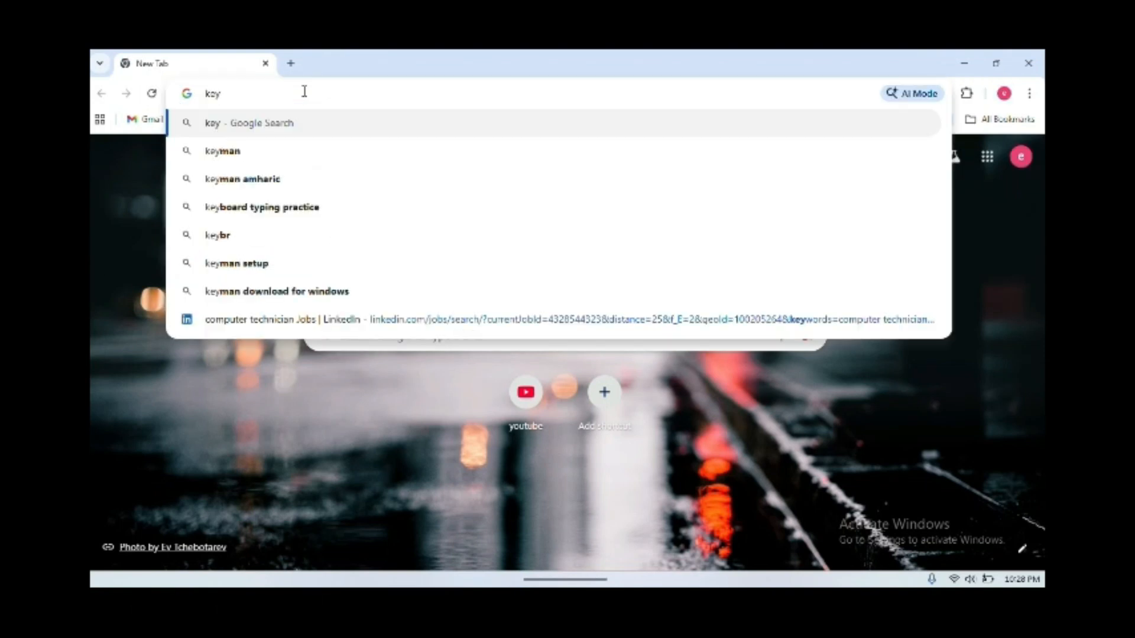
text(man)
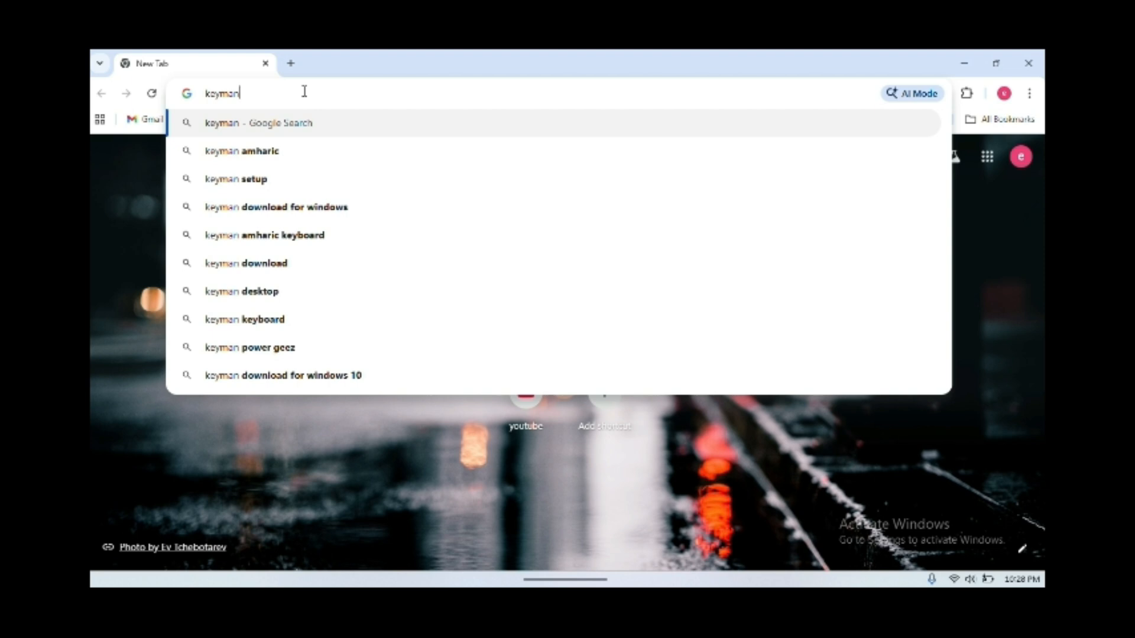
key(Return)
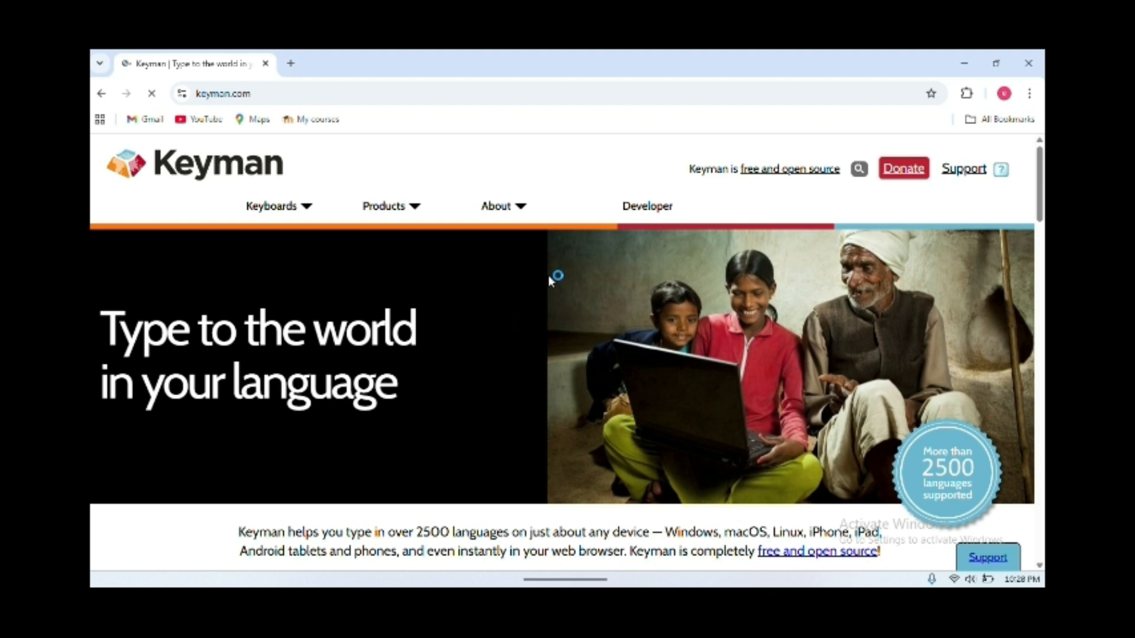
Search the Keyman site's keyboard catalogue for amharic.
mouse_move(292, 222)
click(297, 269)
text(amha)
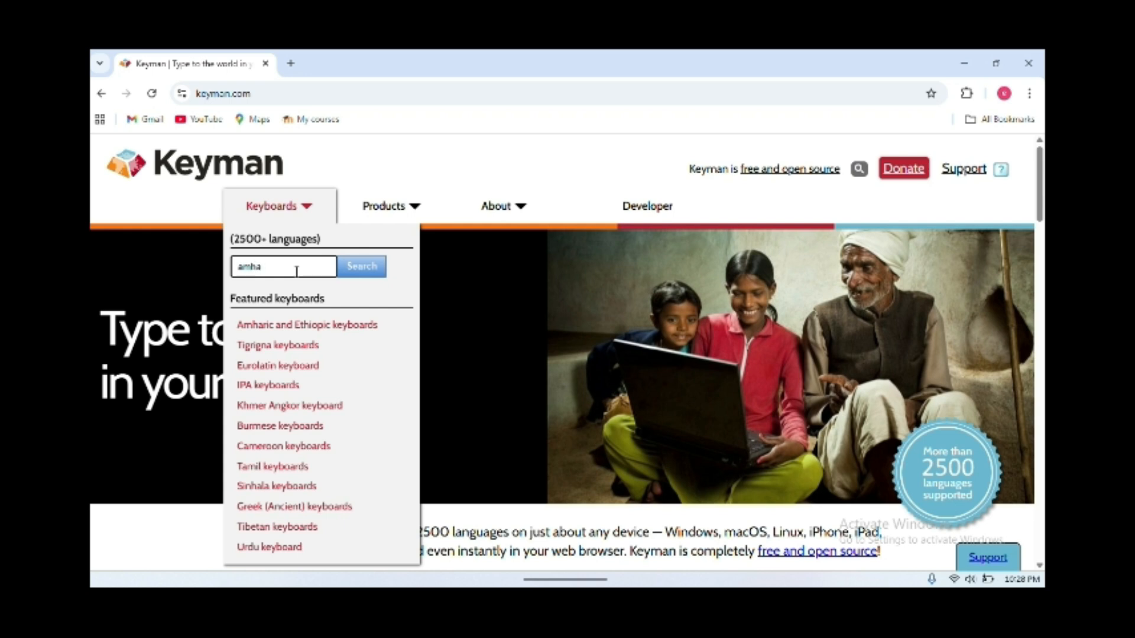
text(ric)
click(358, 261)
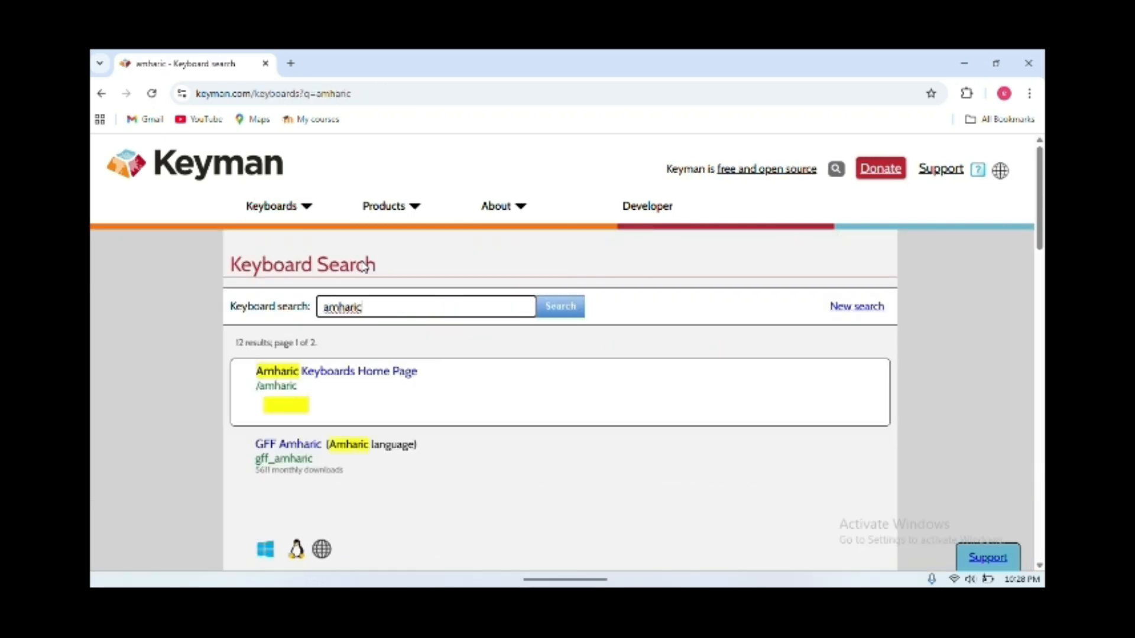
Open the page of the SIL Ethiopic Power-G keyboard from the Amharic search results.
scroll(417, 370, down, 1)
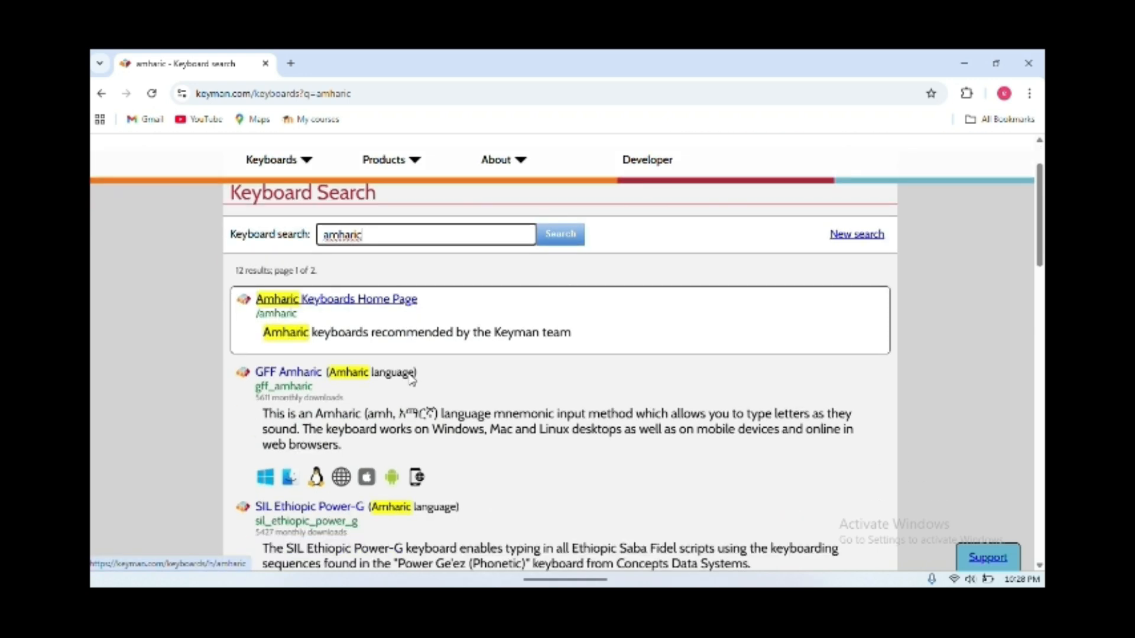
scroll(412, 380, down, 1)
scroll(412, 380, down, 2)
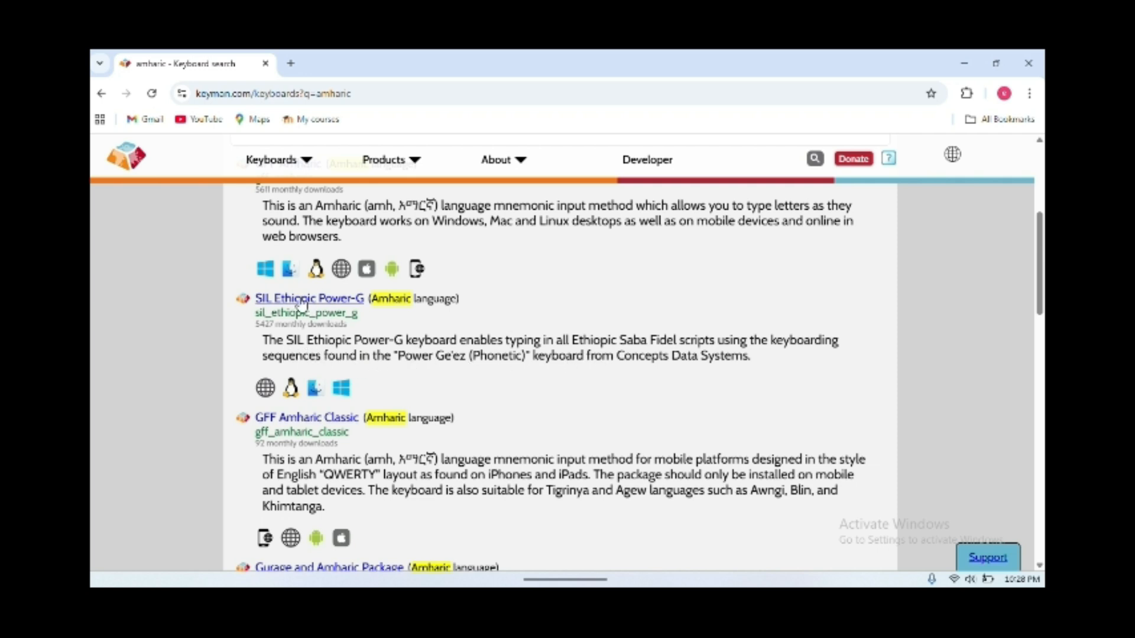
click(321, 304)
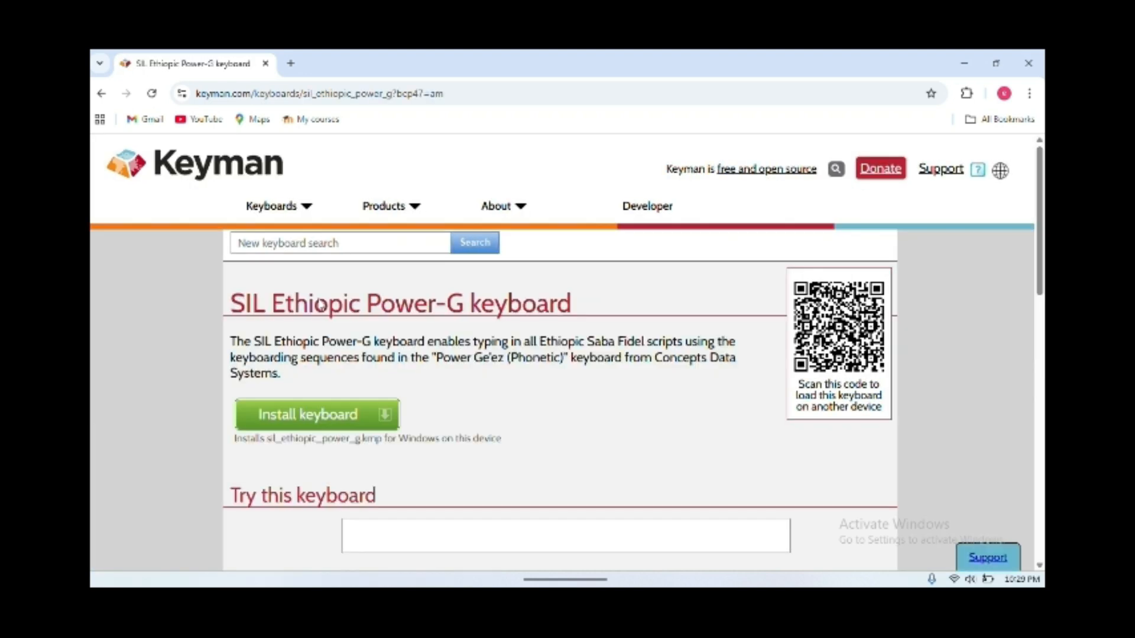
Download the SIL Ethiopic Power-G keyboard installer for Windows and open the folder it was saved in.
scroll(438, 373, down, 3)
scroll(439, 374, down, 8)
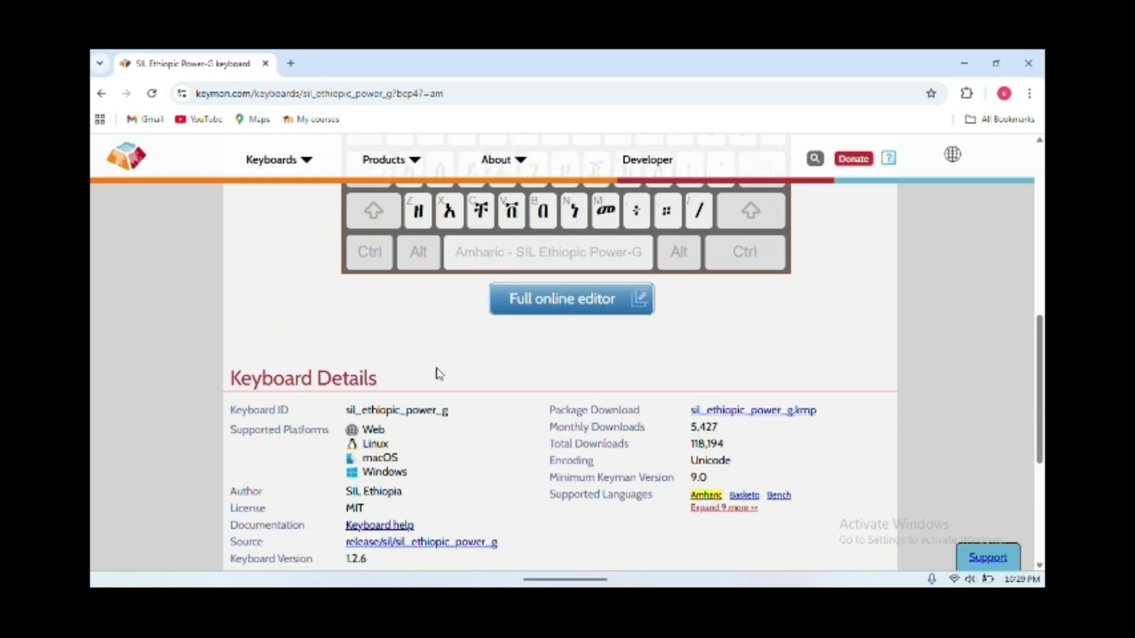
scroll(439, 374, down, 2)
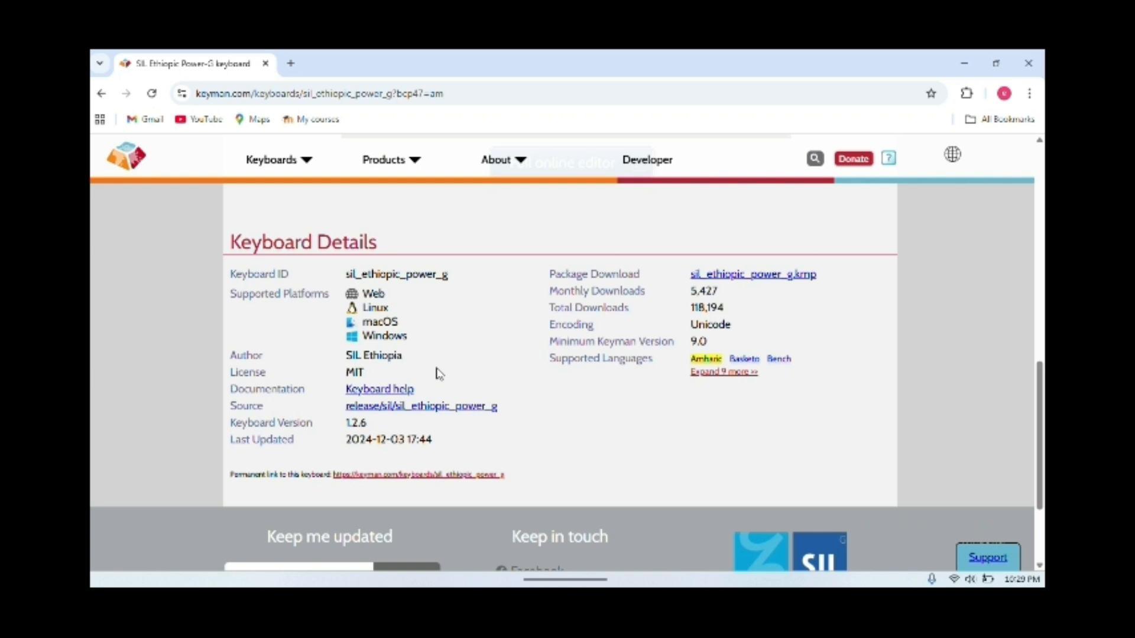
scroll(439, 374, up, 10)
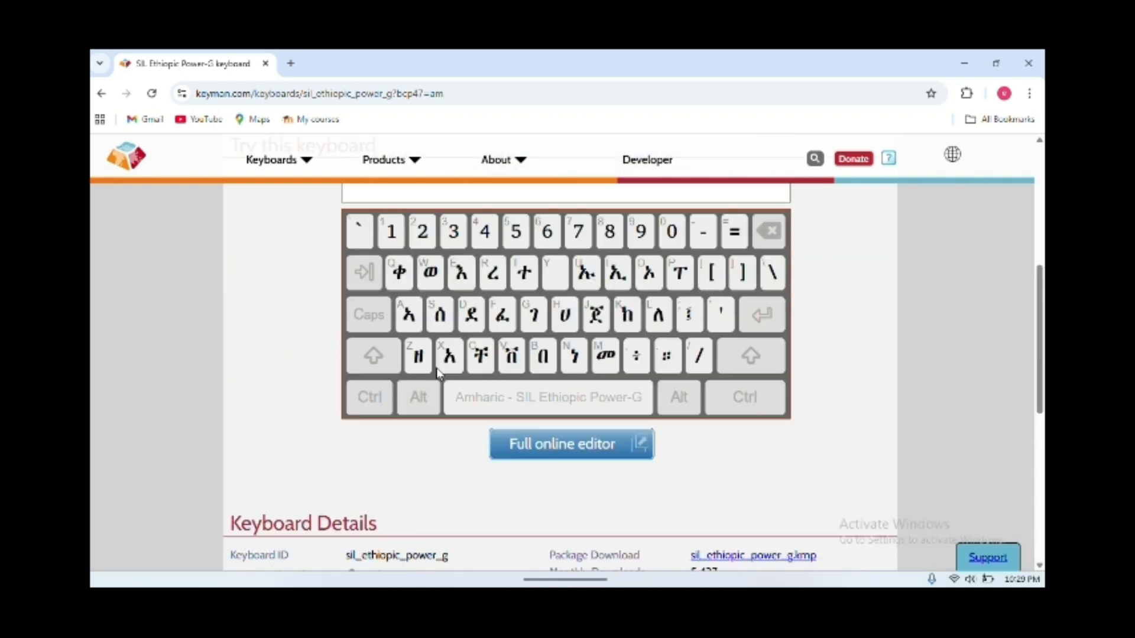
click(337, 353)
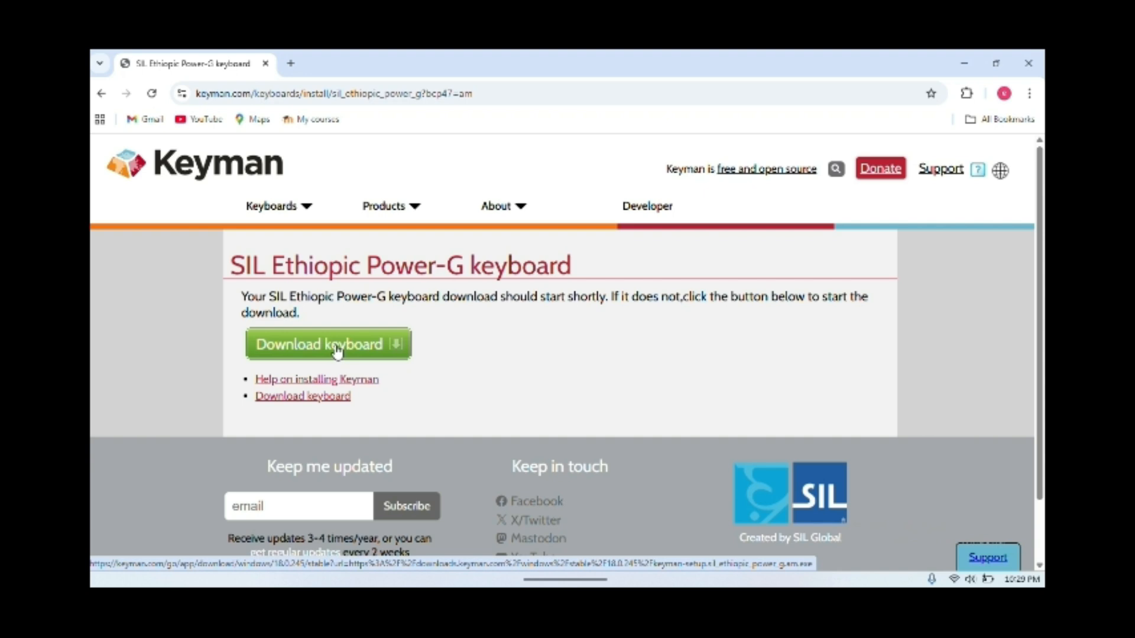
click(337, 351)
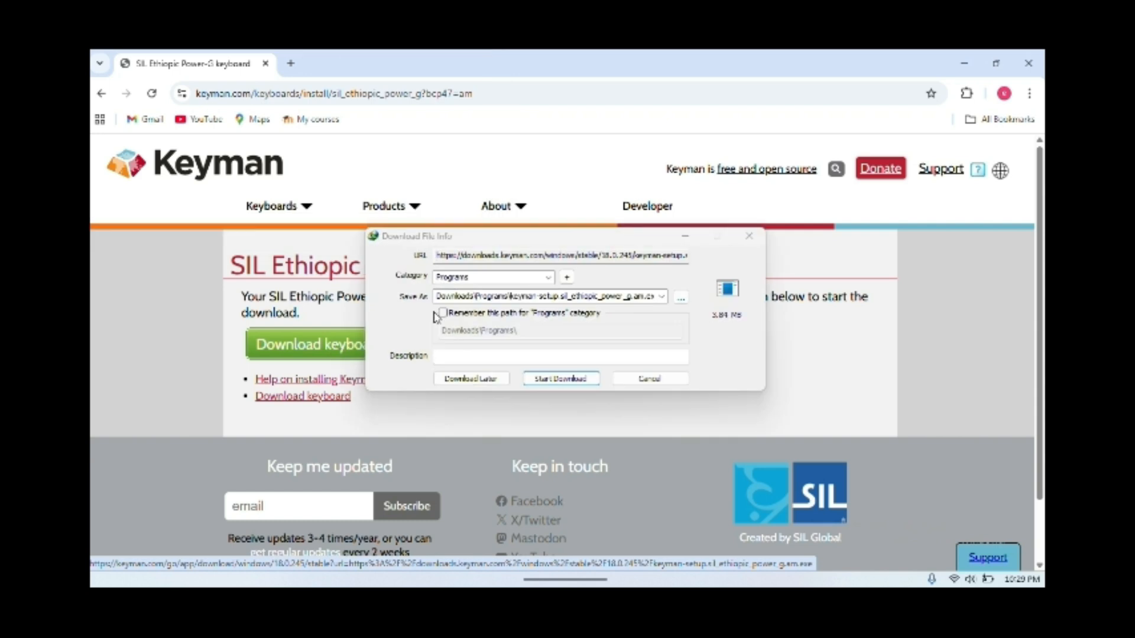
click(562, 383)
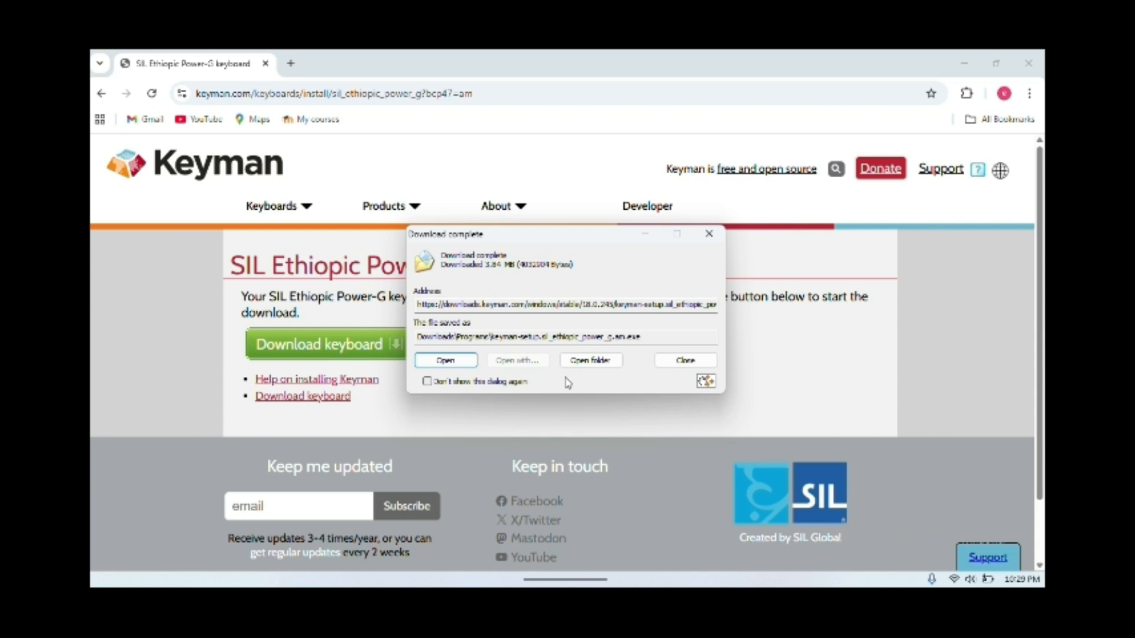
click(609, 362)
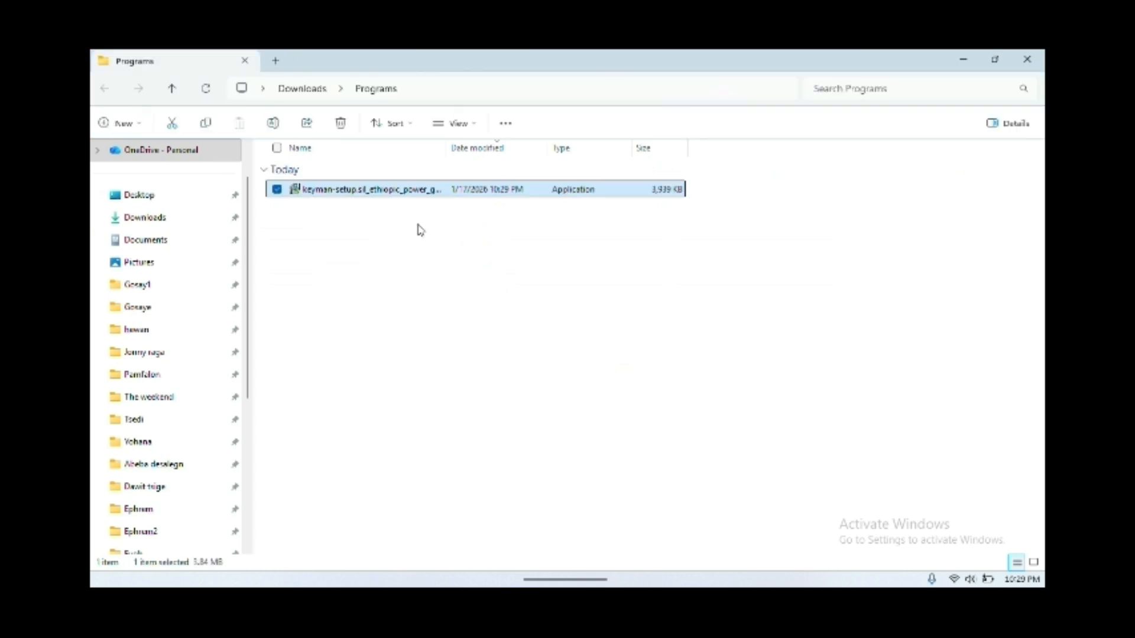
Dismiss the duplicate download prompts for the installer and close Free Download Manager.
click(384, 224)
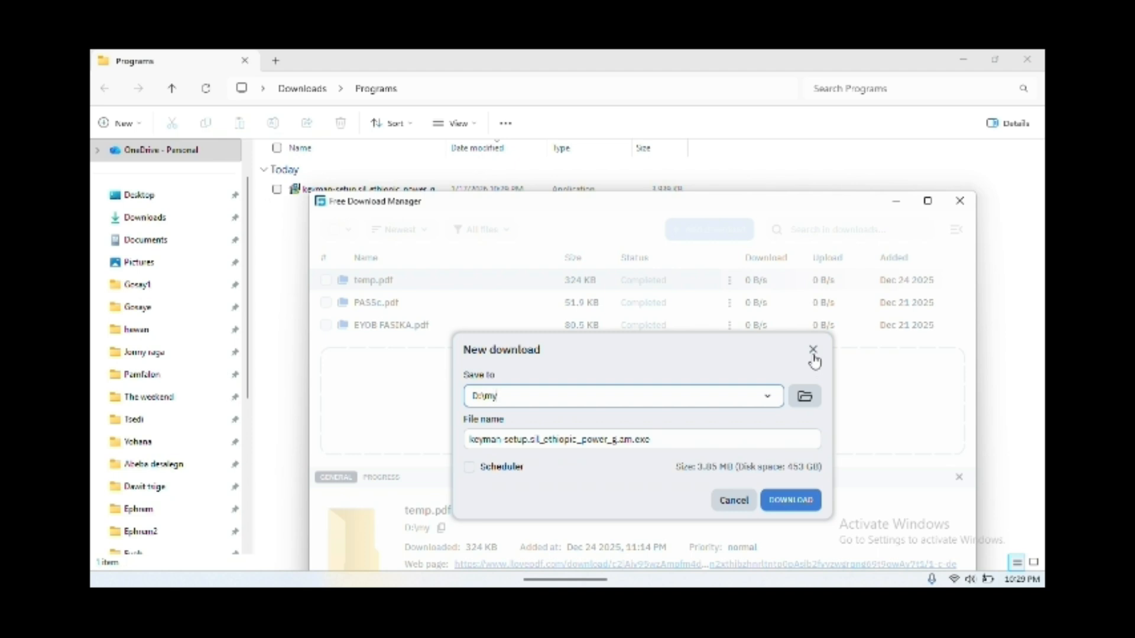
click(813, 354)
click(959, 200)
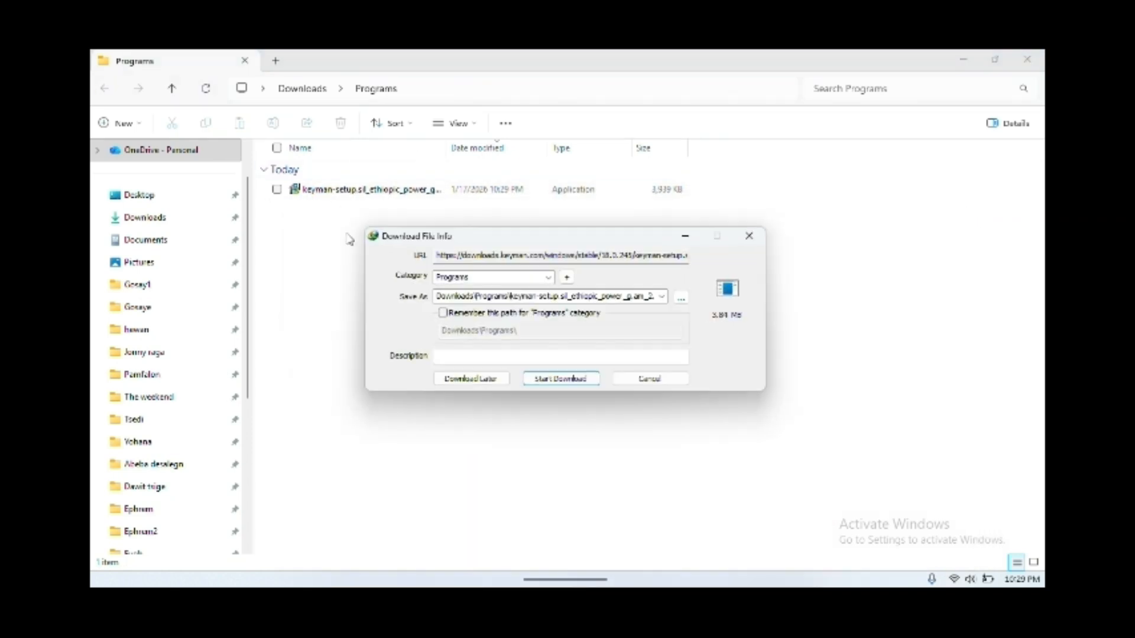
click(749, 236)
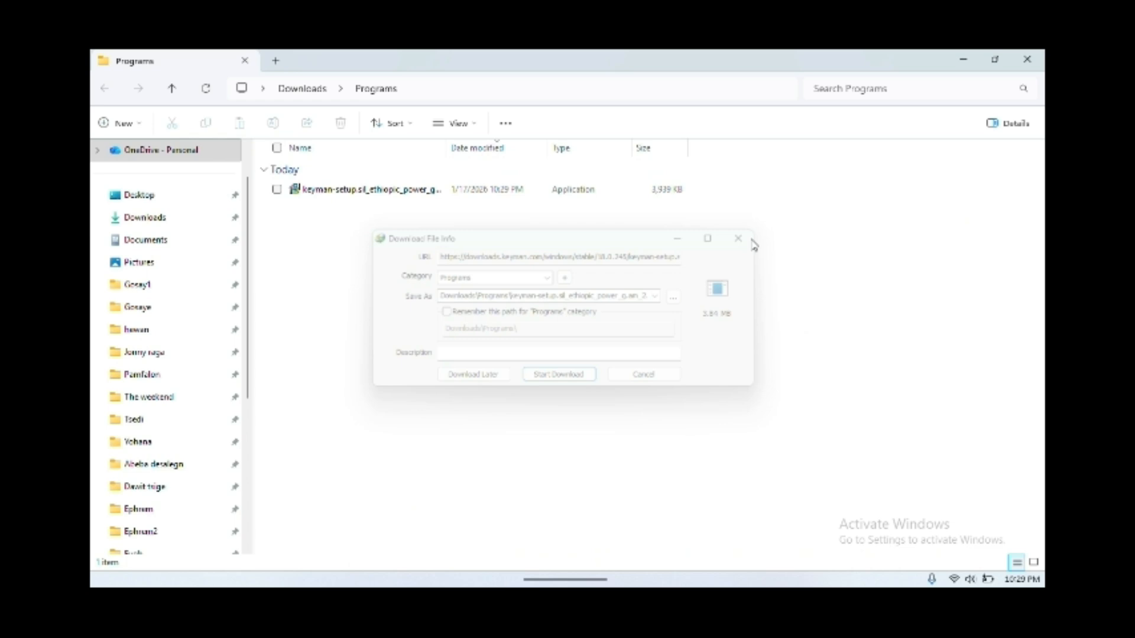
Run the downloaded keyman-setup installer as administrator.
click(354, 192)
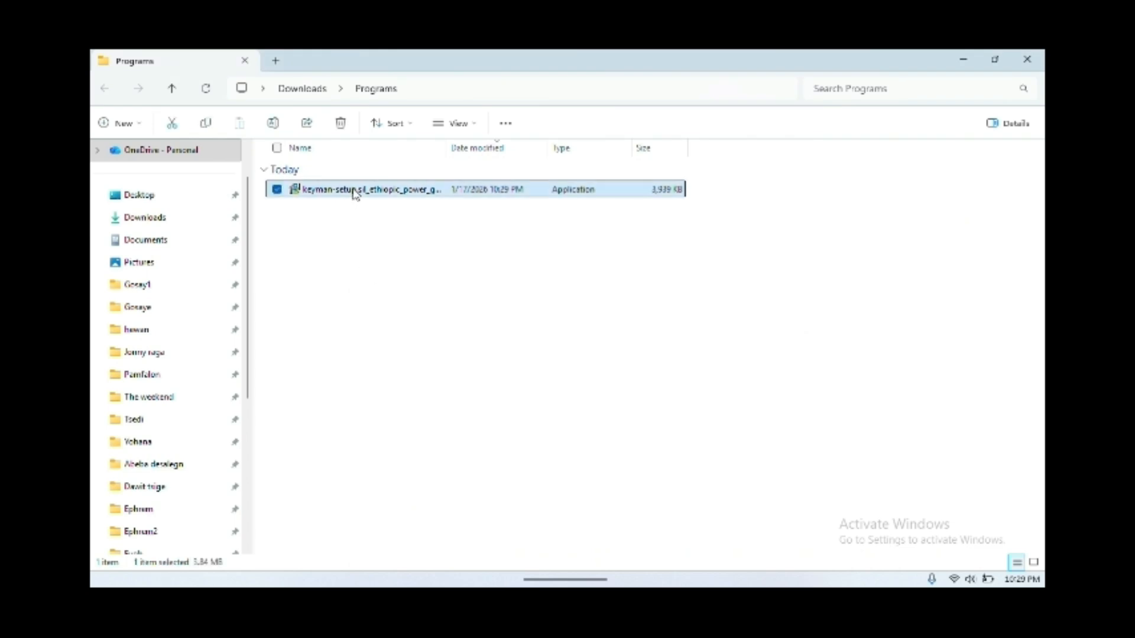
right_click(355, 189)
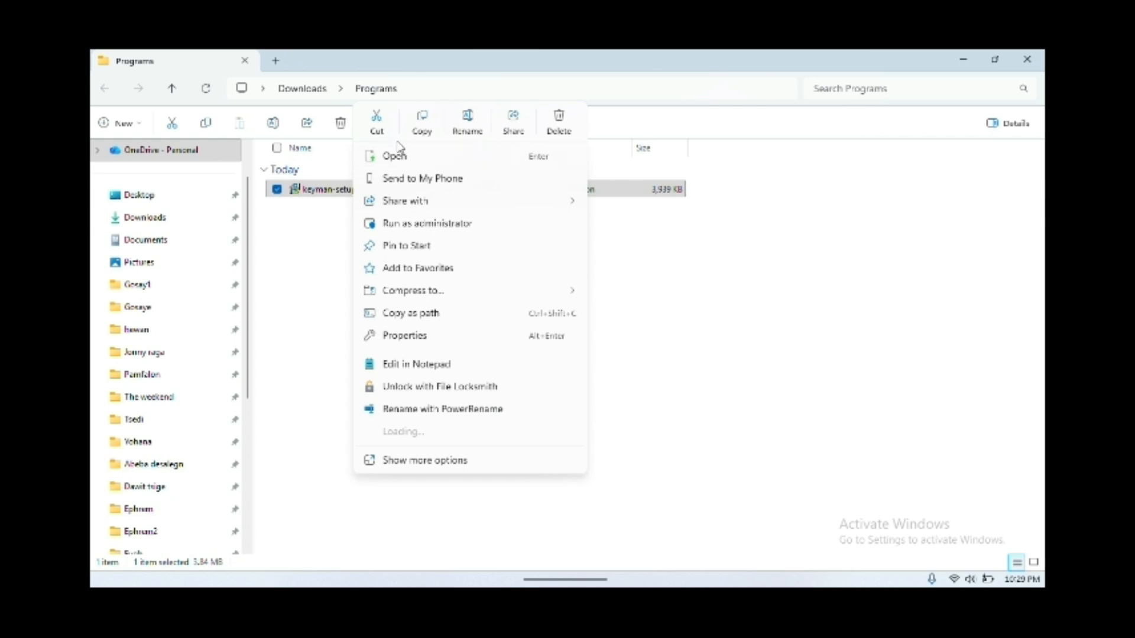
click(444, 226)
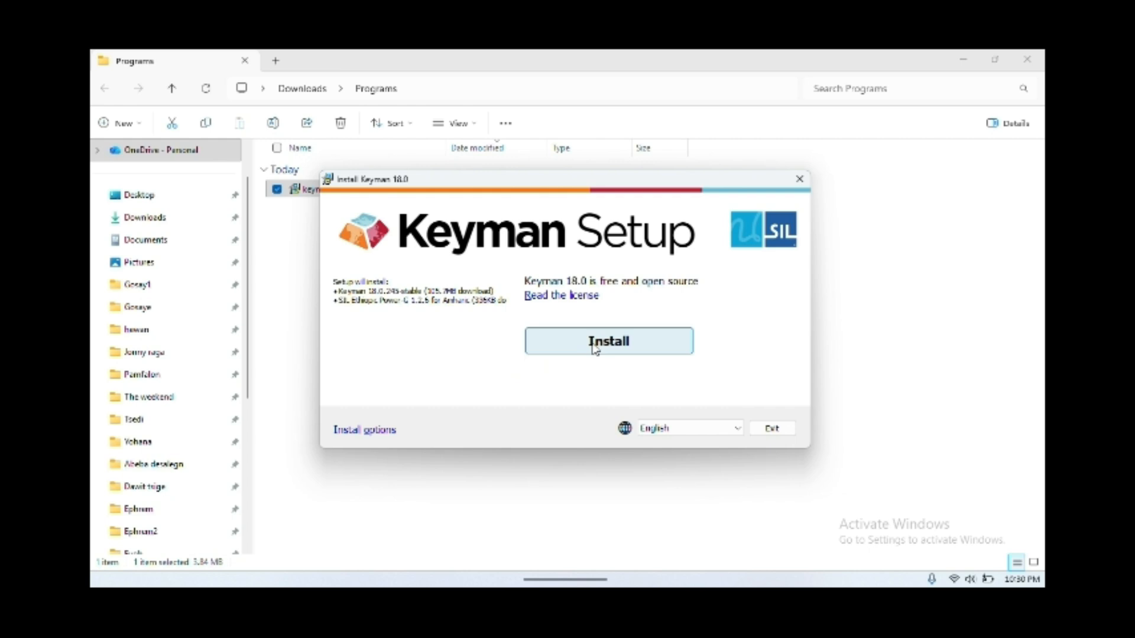
Install Keyman 18.0 and SIL Ethiopic Power-G with the preset options, allowing location access, and start Keyman.
click(365, 429)
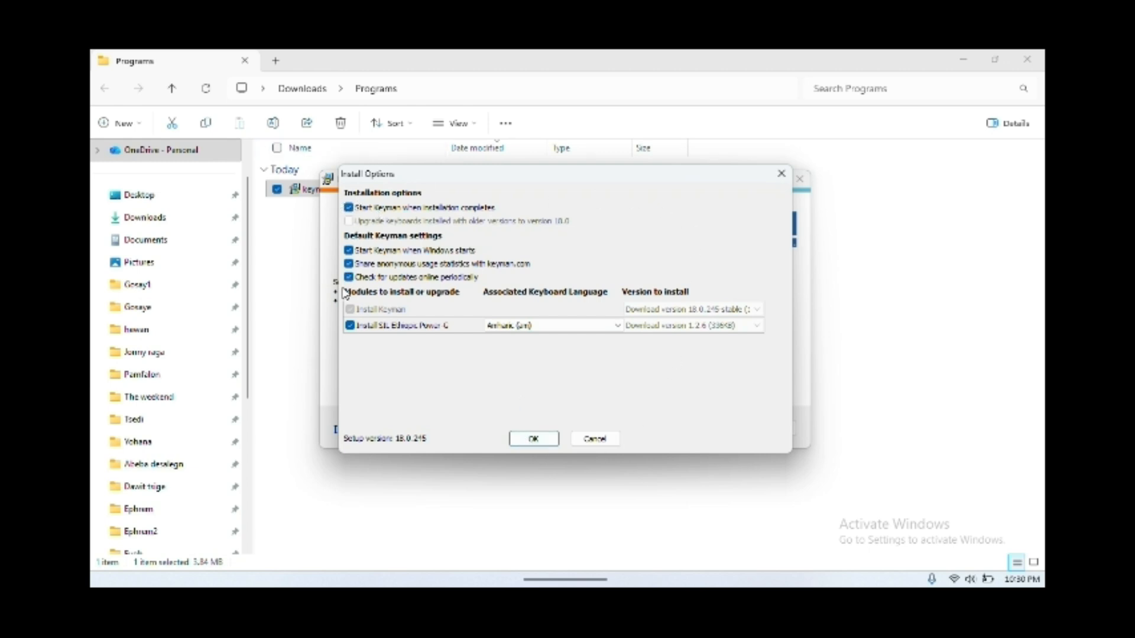
click(534, 438)
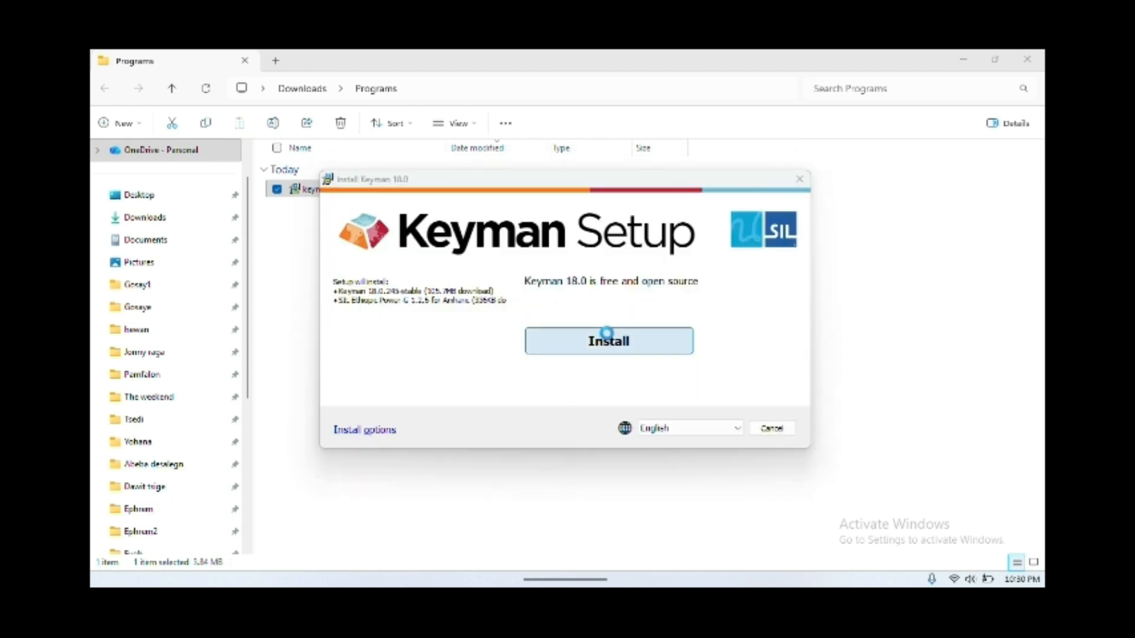
click(607, 332)
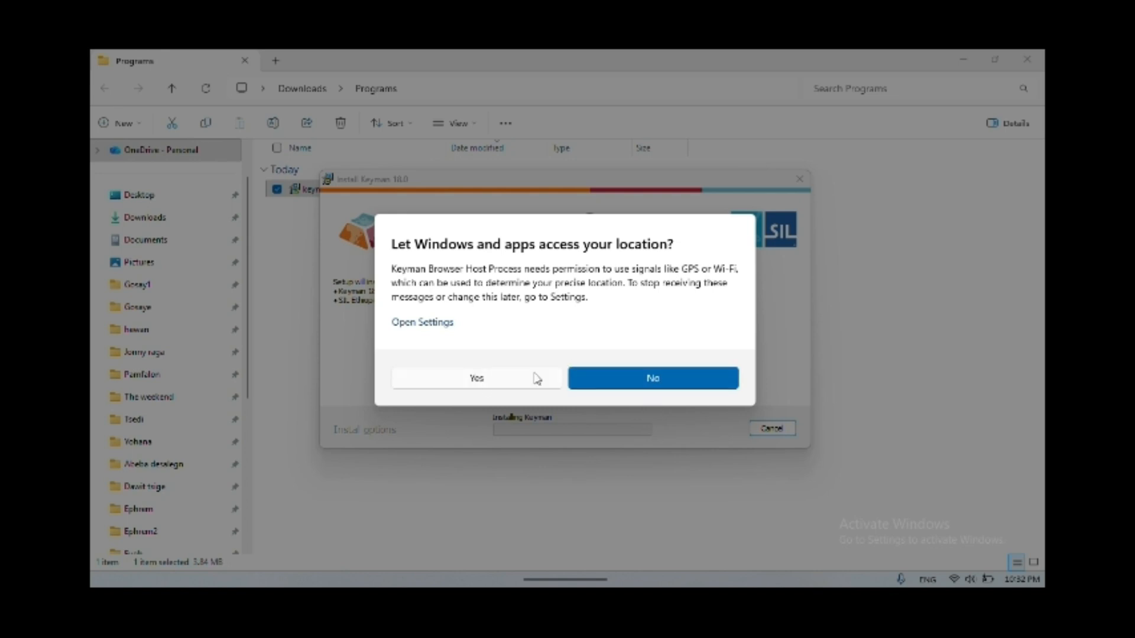
click(488, 385)
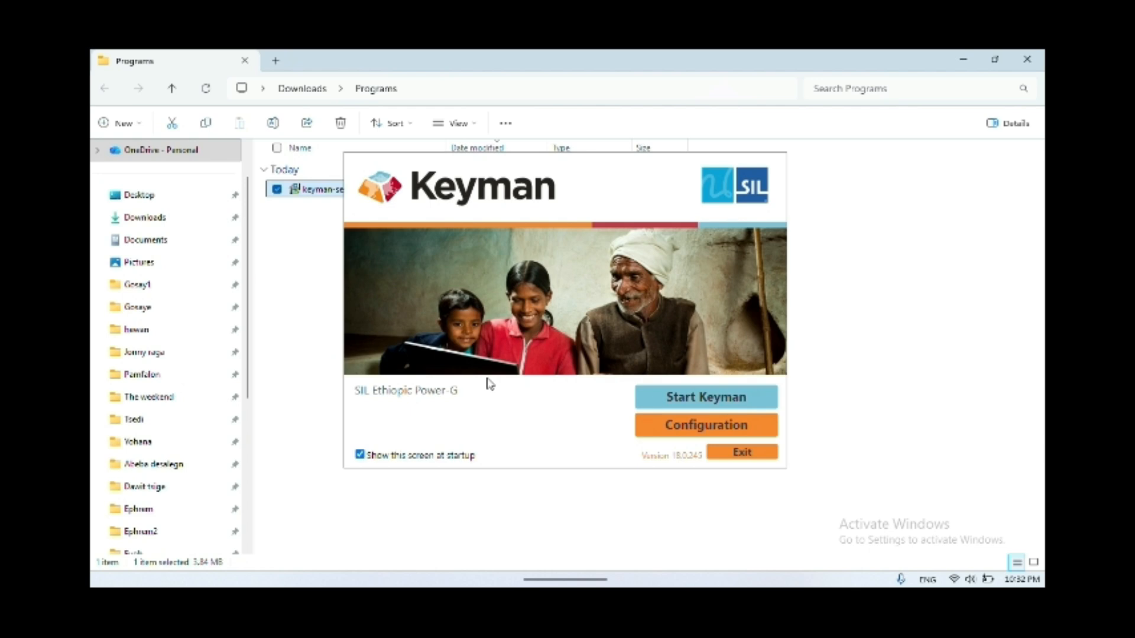
click(697, 407)
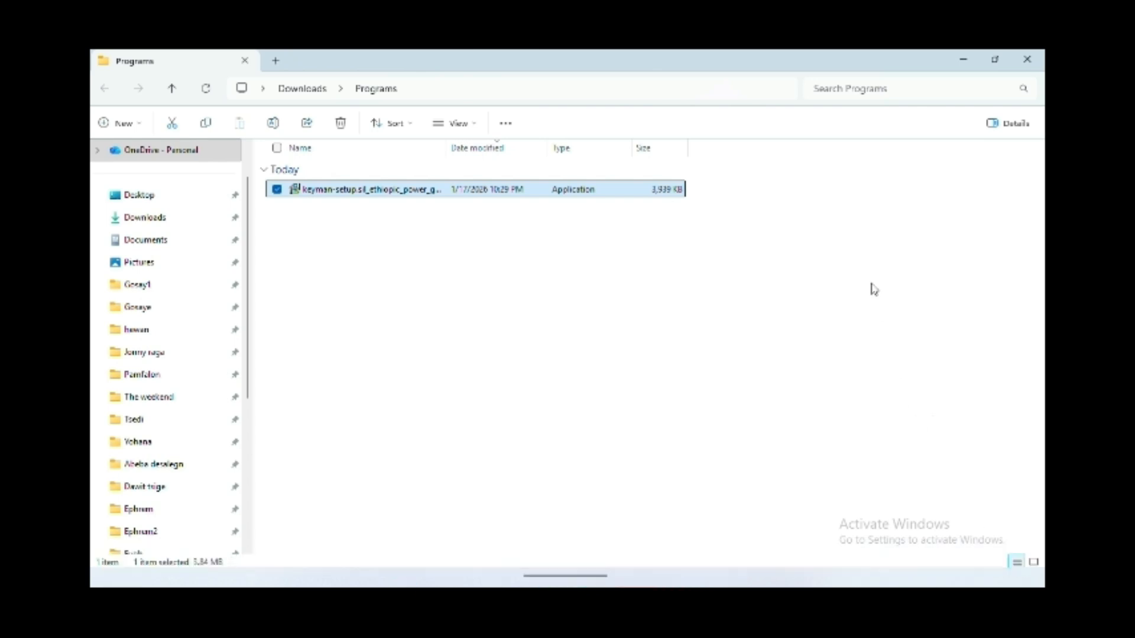
Minimize the File Explorer and browser windows and select the English (United States) keyboard layout.
click(963, 60)
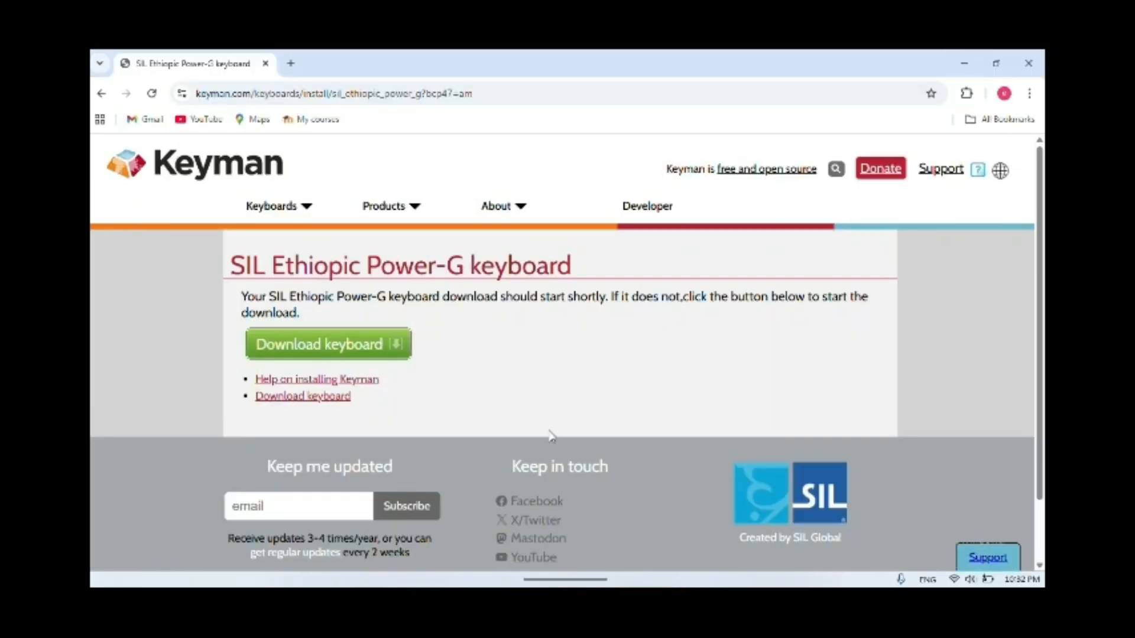
click(964, 64)
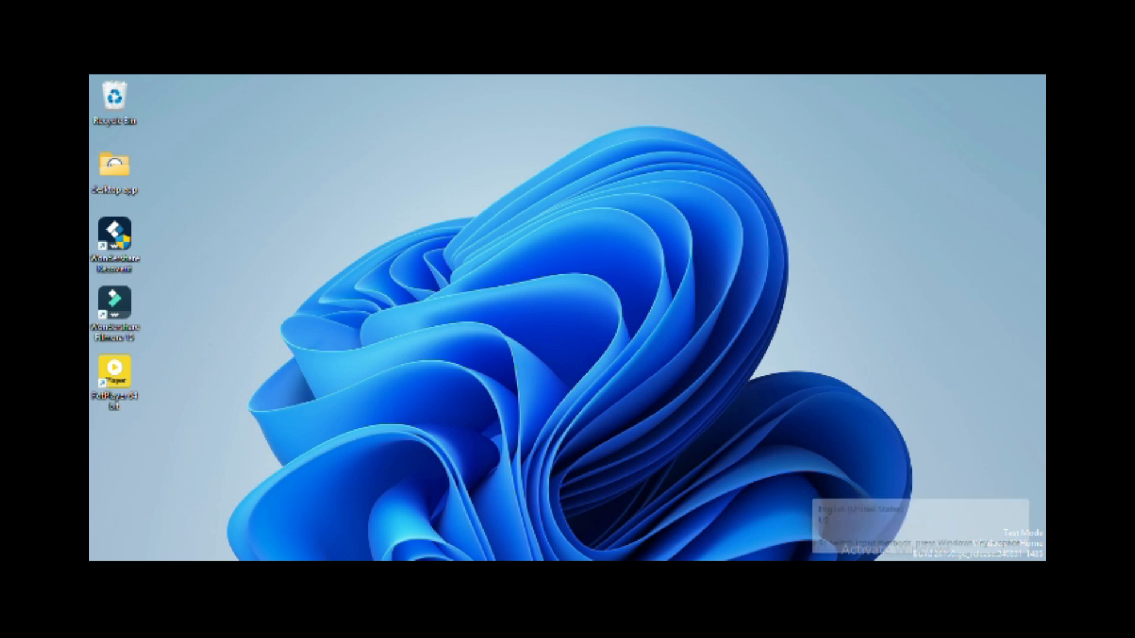
key(super+space)
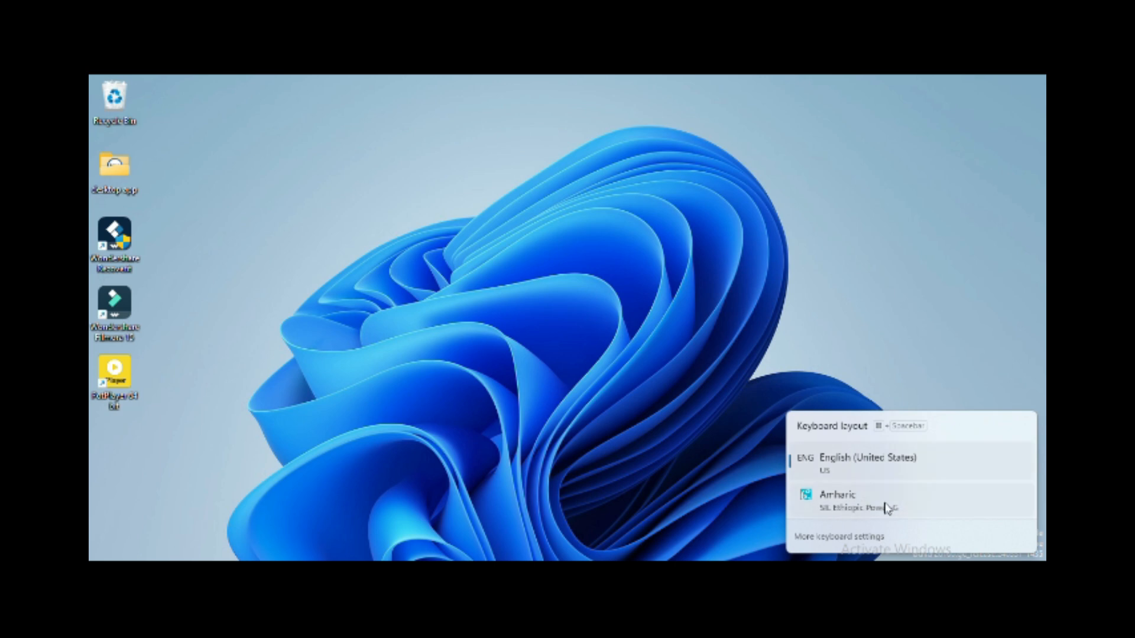
click(880, 465)
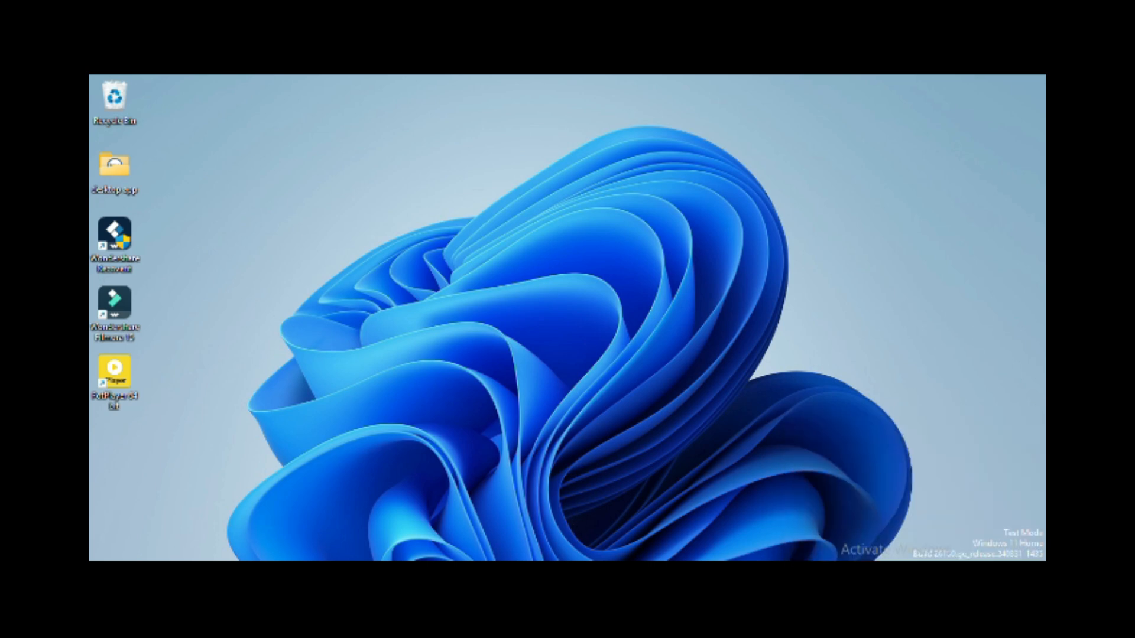
Open Word and create a blank document.
key(super)
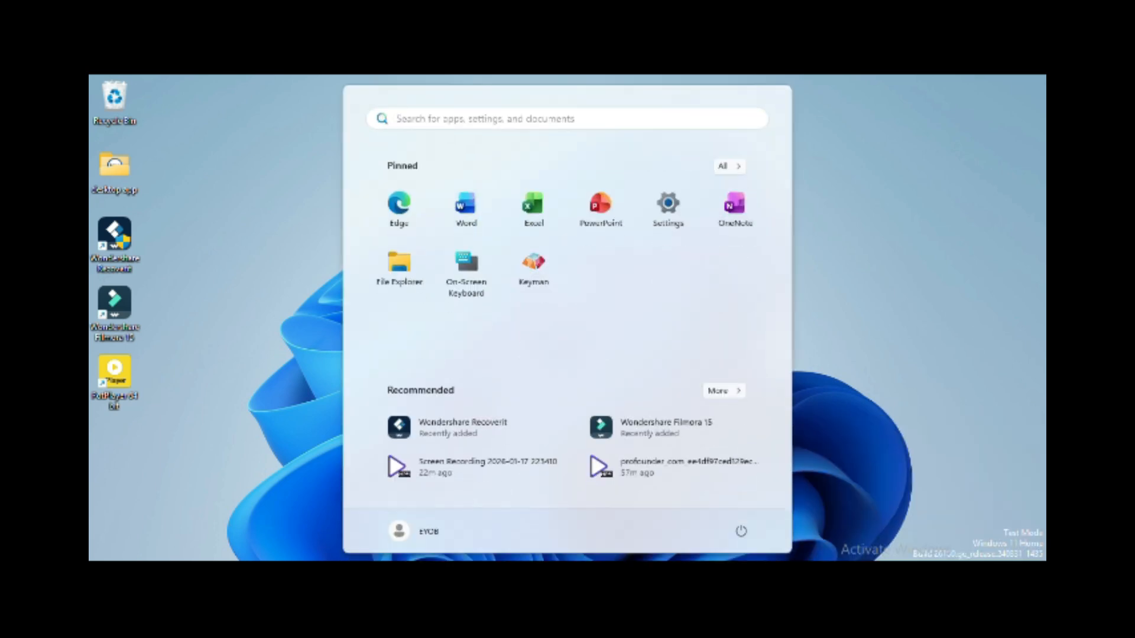
click(481, 228)
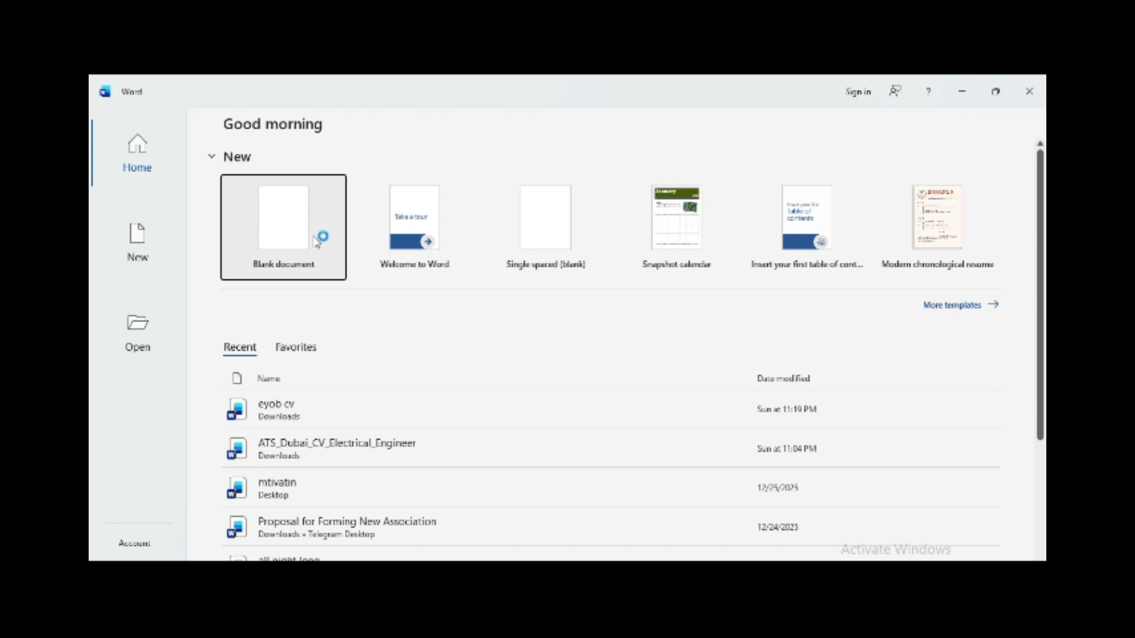
click(294, 231)
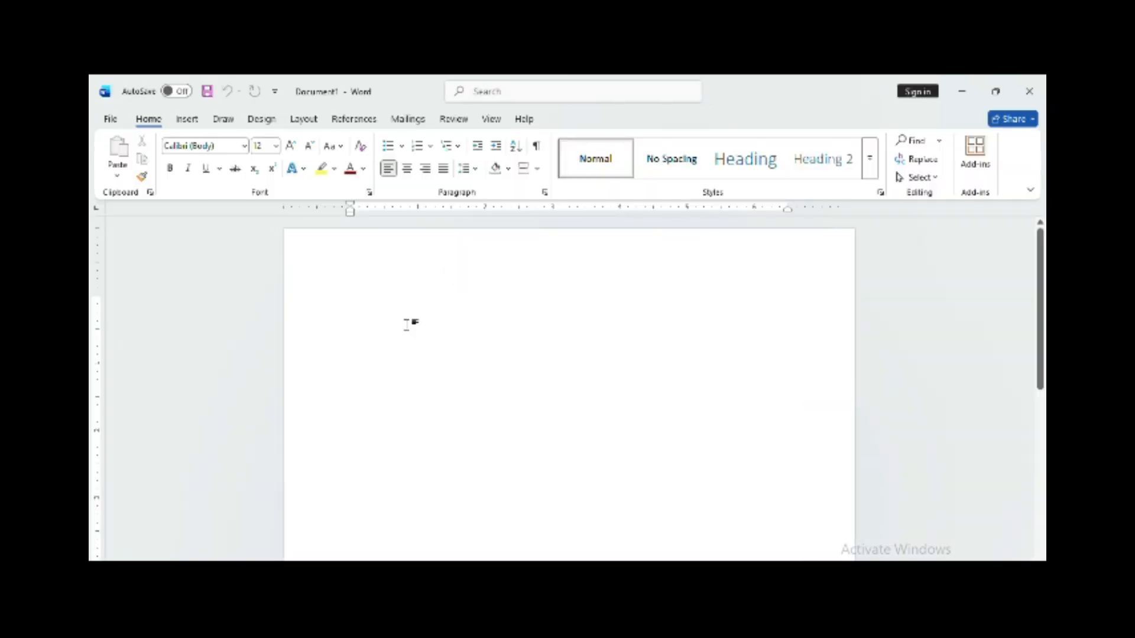
Enter "amese" in the blank document with the English layout, and switch the keyboard to Amharic SIL Ethiopic Power-G.
text(amese)
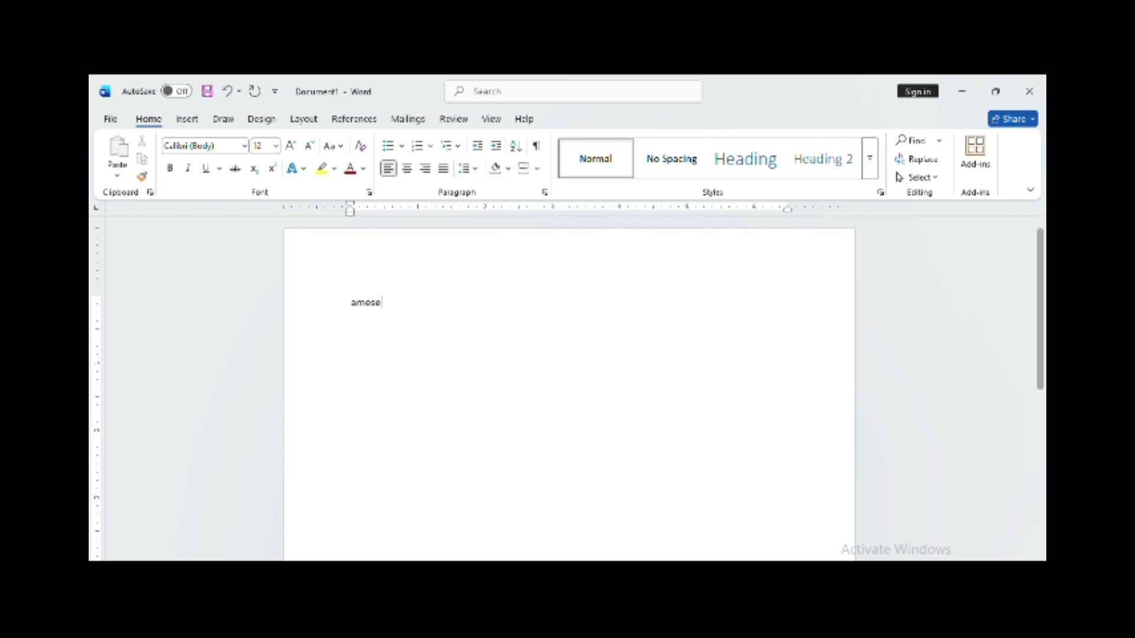
key(super+space)
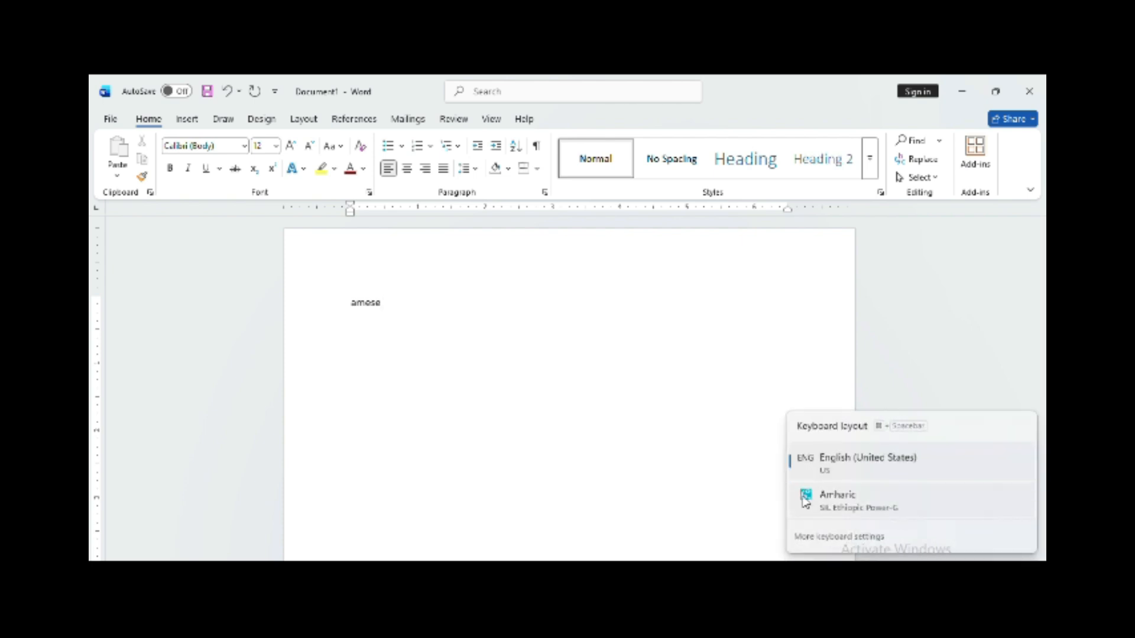
click(862, 507)
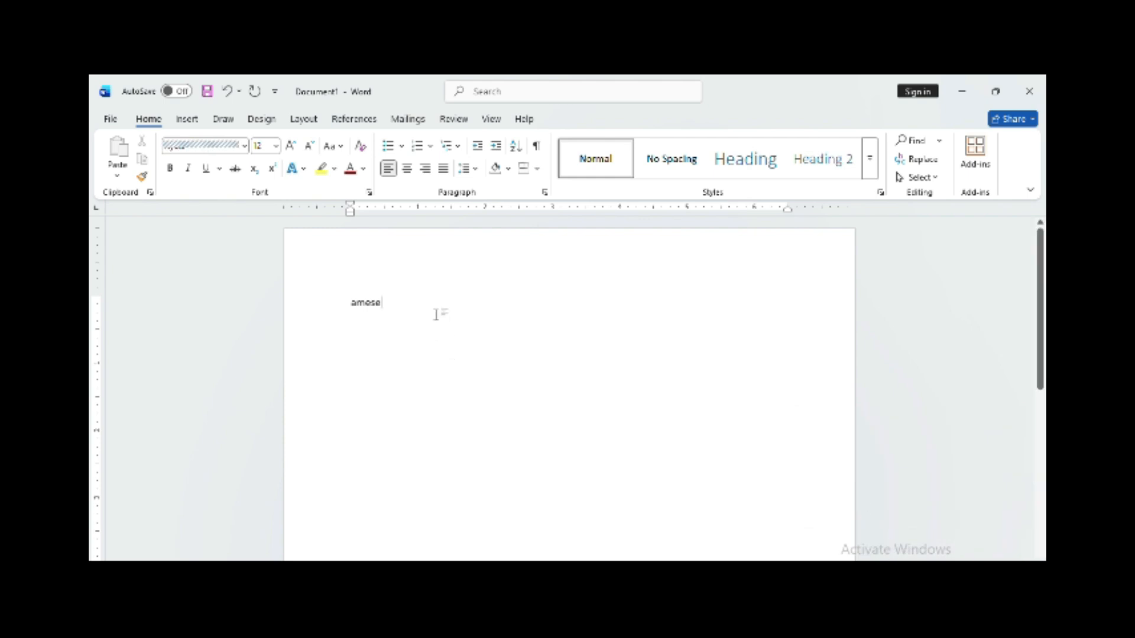
Enter the Amharic word "አመሰግናለሁ" right after "amese" in the document.
text(አ)
text(መሰ)
text(ግ)
text(a)
text(ና)
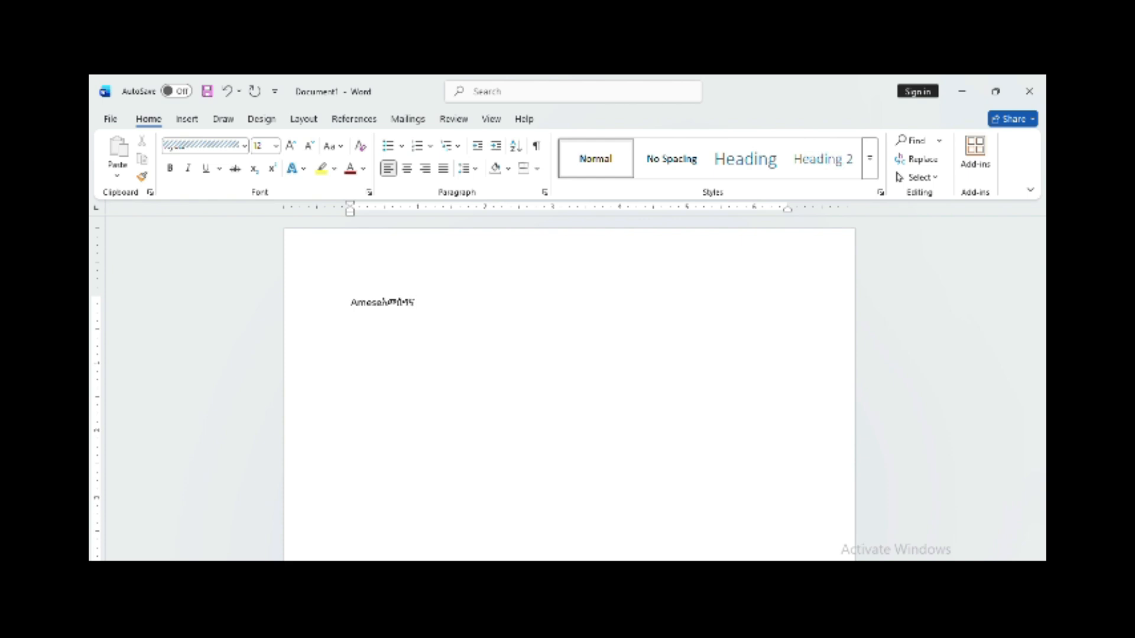
text(ለሁ)
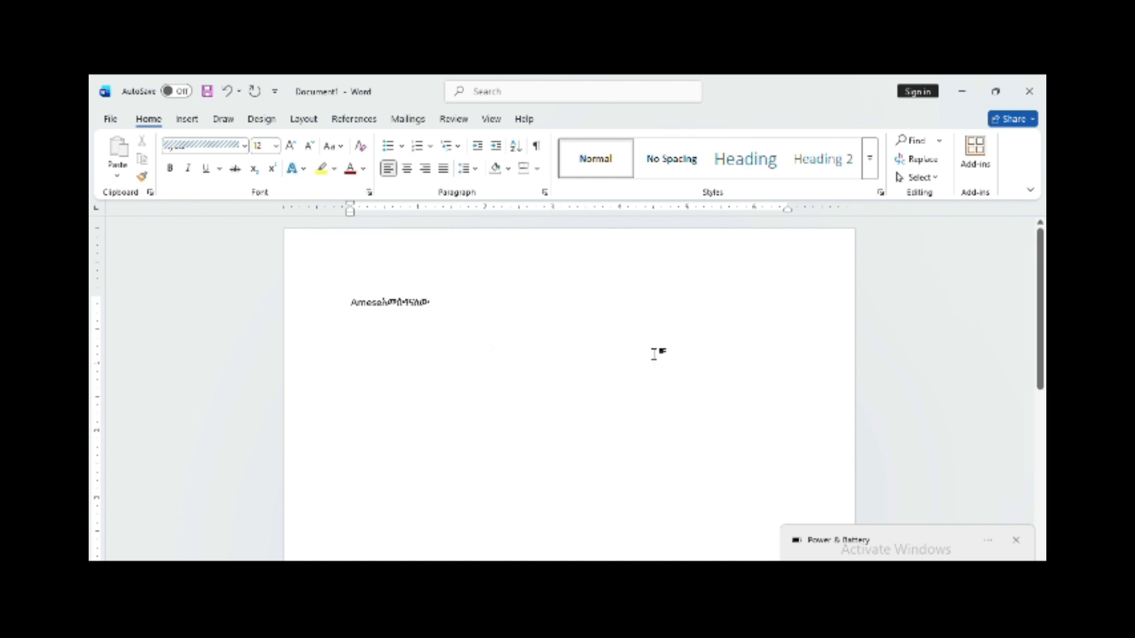
Dismiss the Power & Battery notification and minimize the Word window to show the desktop.
click(1016, 540)
click(456, 321)
click(963, 90)
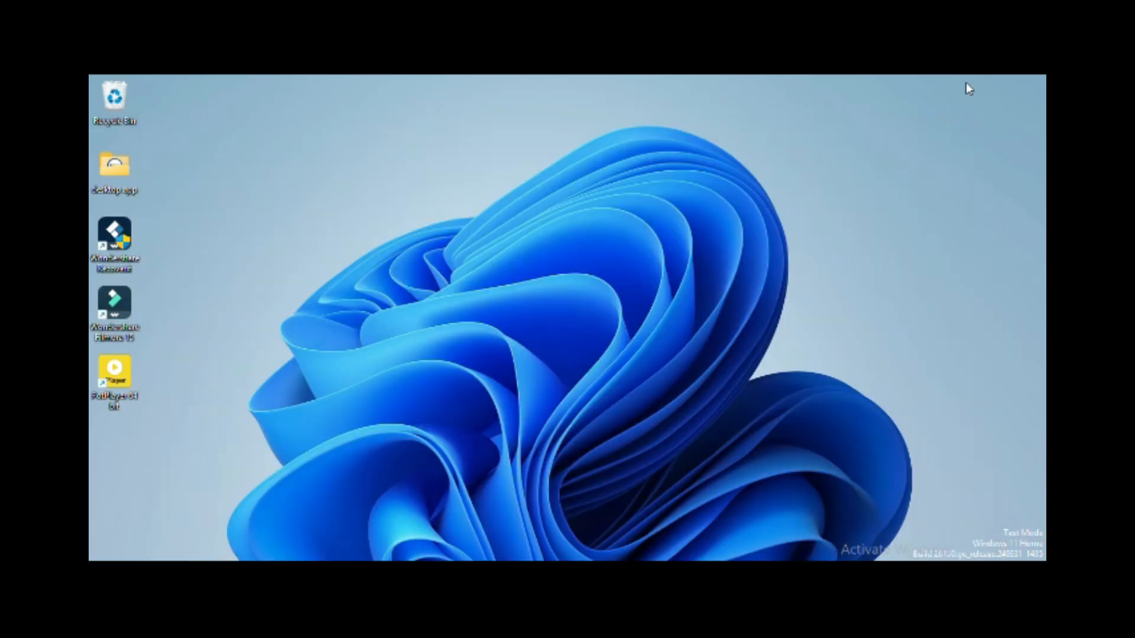